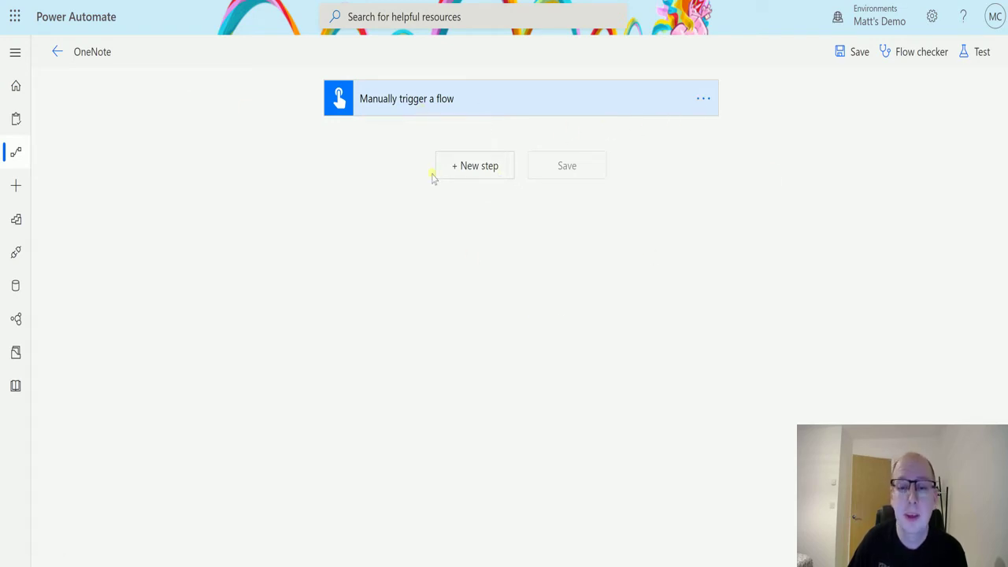
Step: Add the OneNote (Business) action Get sections in notebook after the manual trigger, with MCJ Notebook as the Notebook Key
{"action": "left_click", "coordinate": [484, 170]}
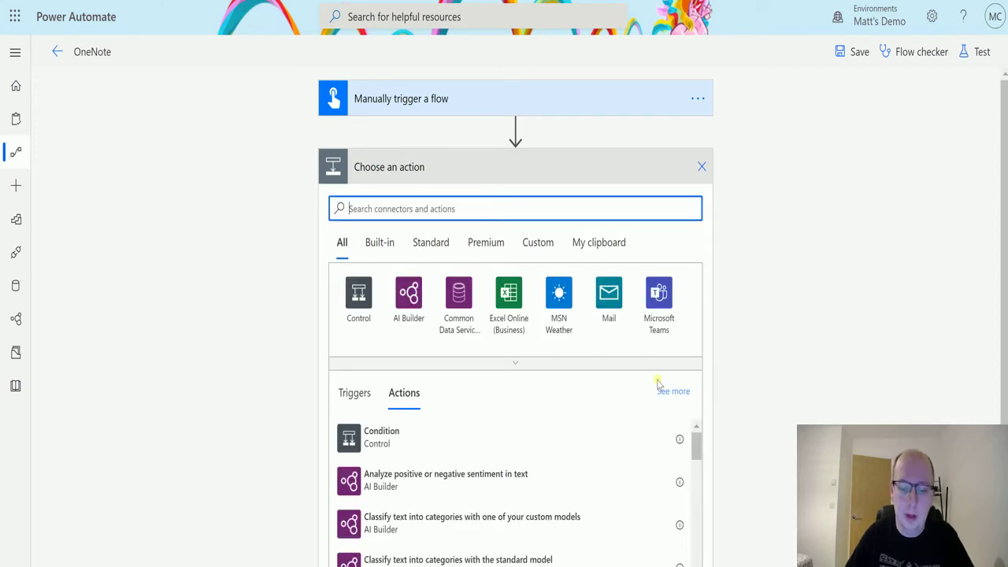
{"action": "type", "text": "oneNote"}
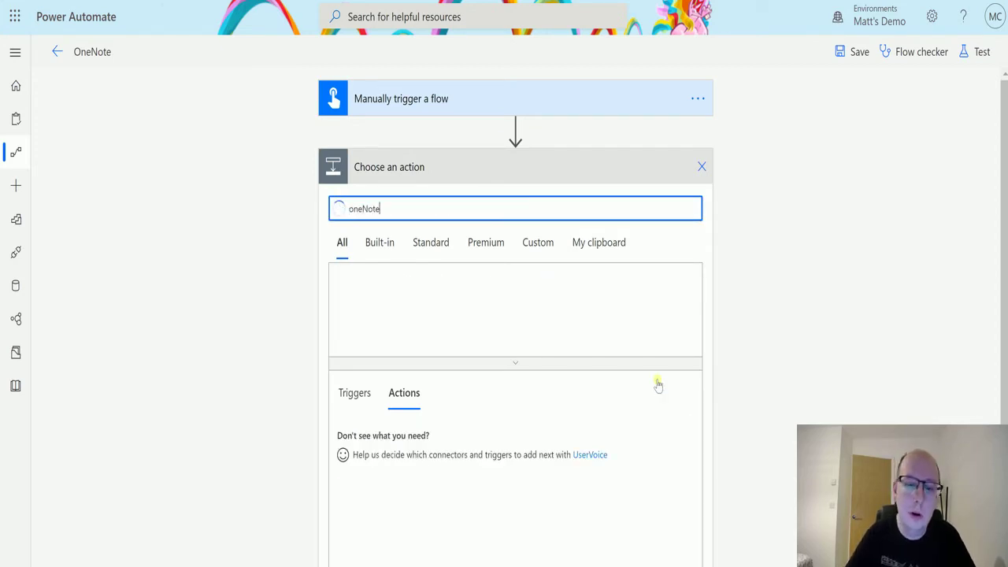
{"action": "left_click", "coordinate": [358, 295]}
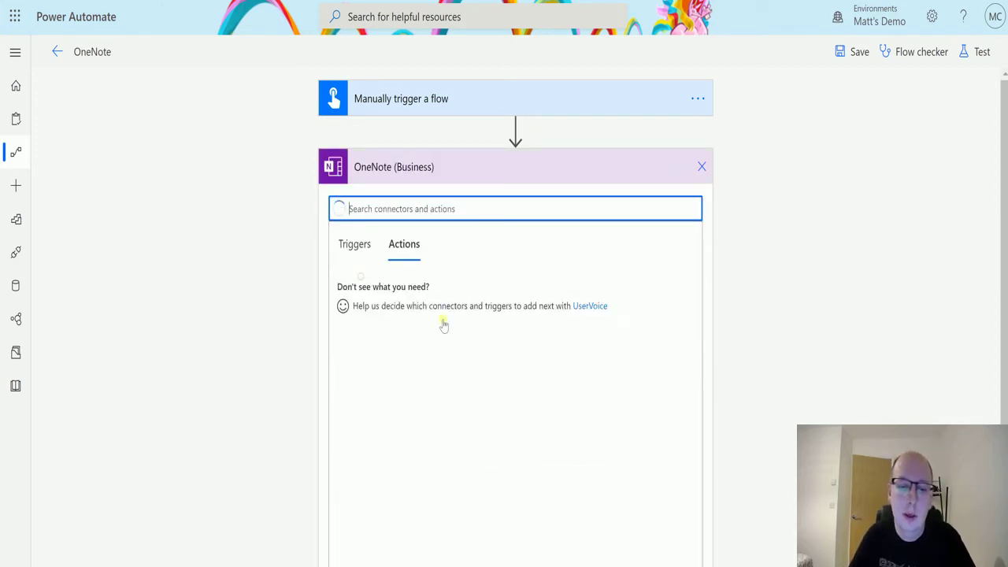
{"action": "scroll", "coordinate": [473, 315], "scroll_direction": "down", "scroll_amount": 2}
{"action": "scroll", "coordinate": [484, 291], "scroll_direction": "down", "scroll_amount": 4}
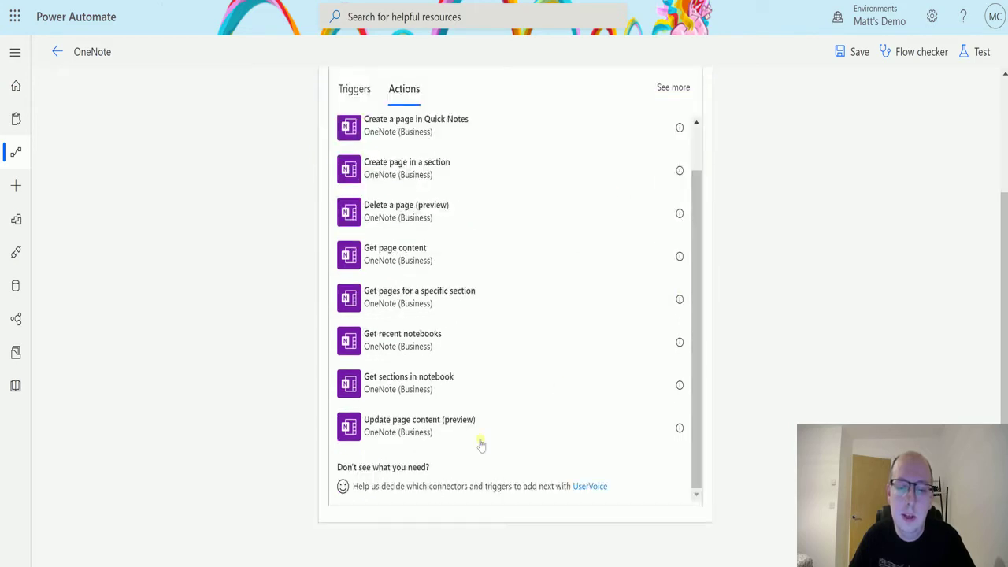
{"action": "left_click", "coordinate": [443, 384]}
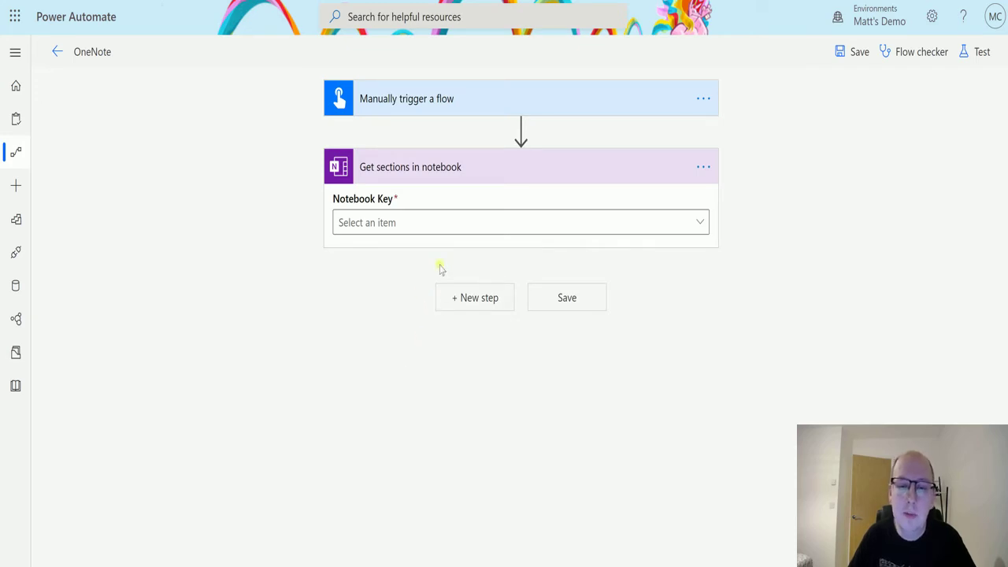
{"action": "left_click", "coordinate": [459, 228]}
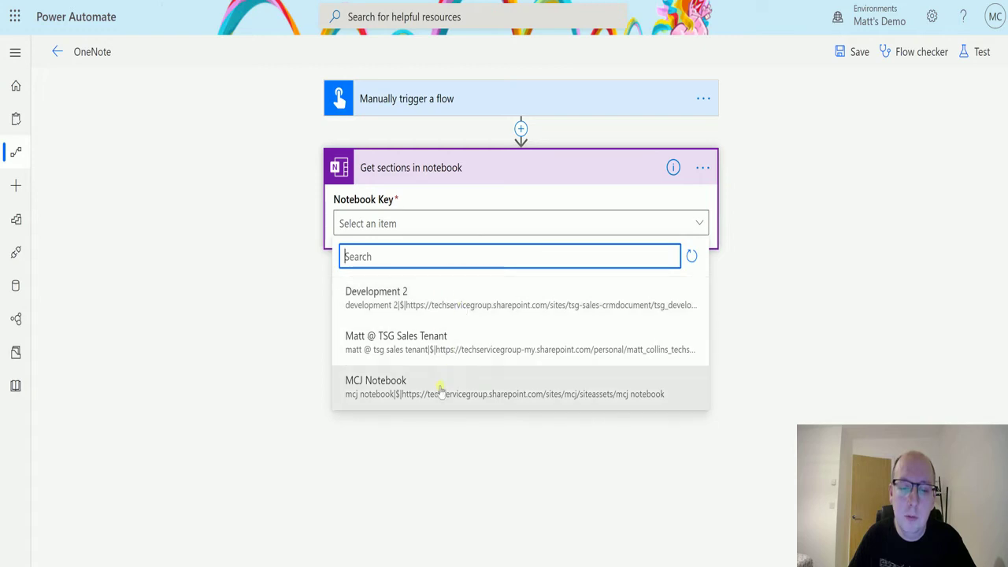
{"action": "left_click", "coordinate": [405, 400]}
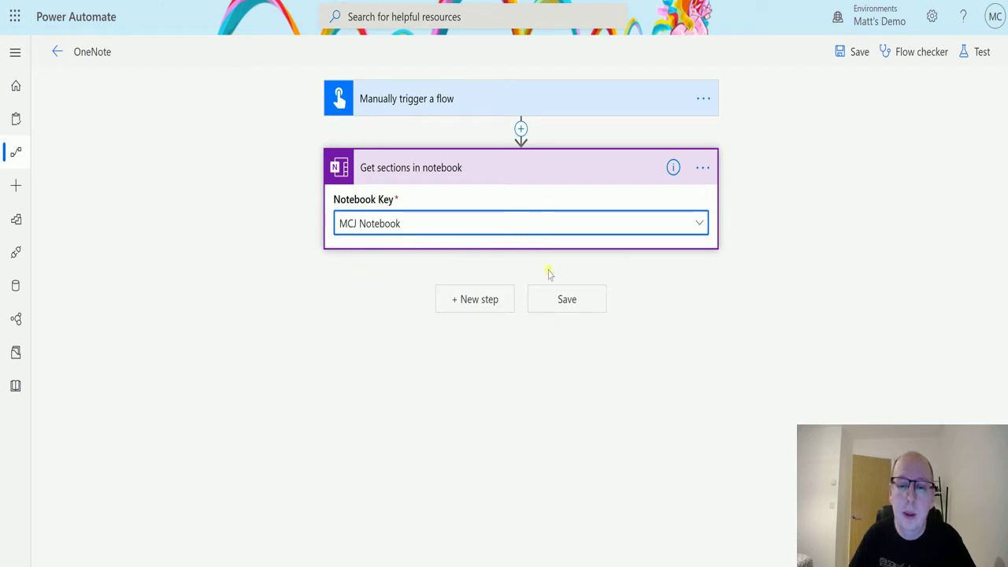
Step: Add a Data Operation Compose action after Get sections in notebook, using the dynamic value Section name as its input
{"action": "left_click", "coordinate": [489, 300]}
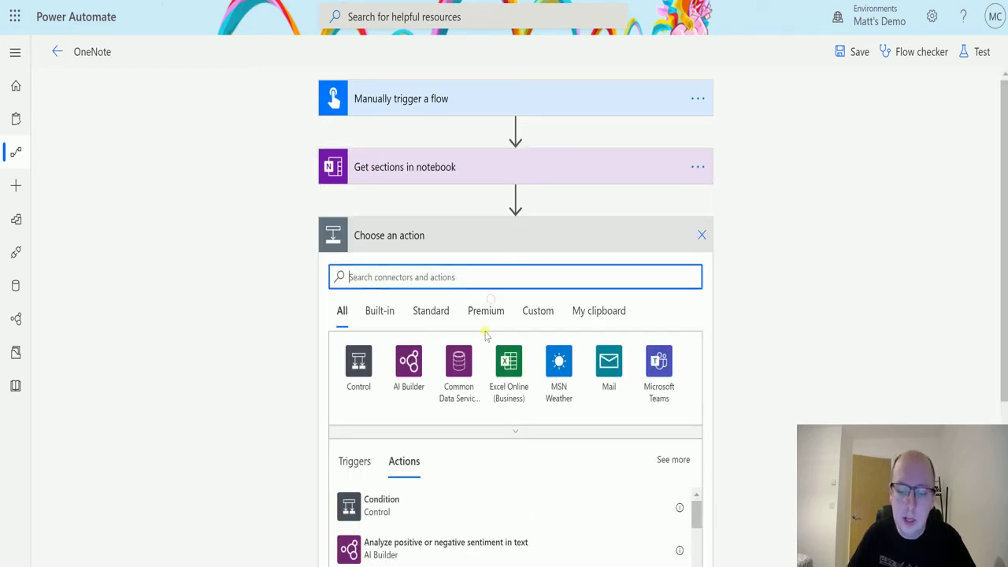
{"action": "type", "text": "compose"}
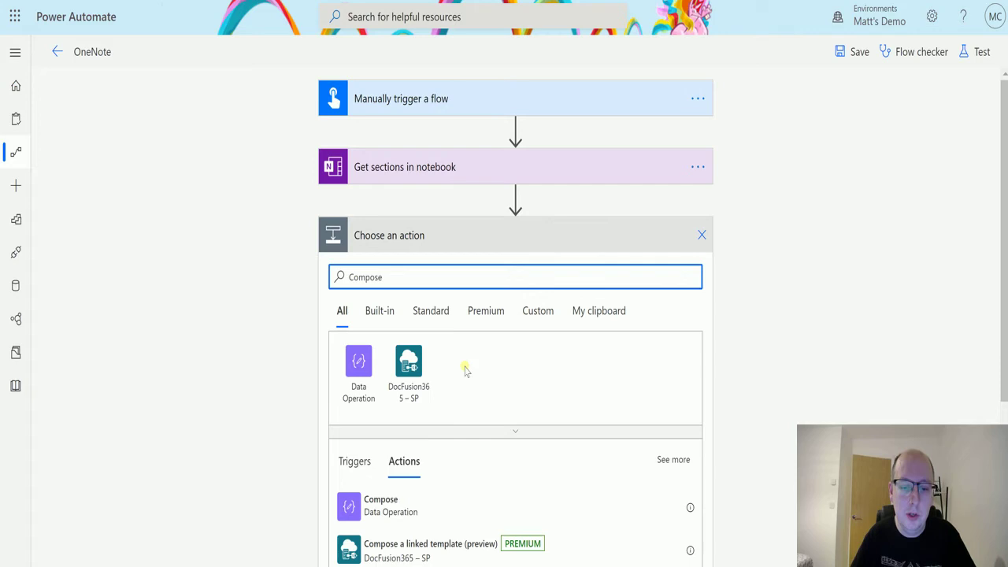
{"action": "left_click", "coordinate": [408, 505]}
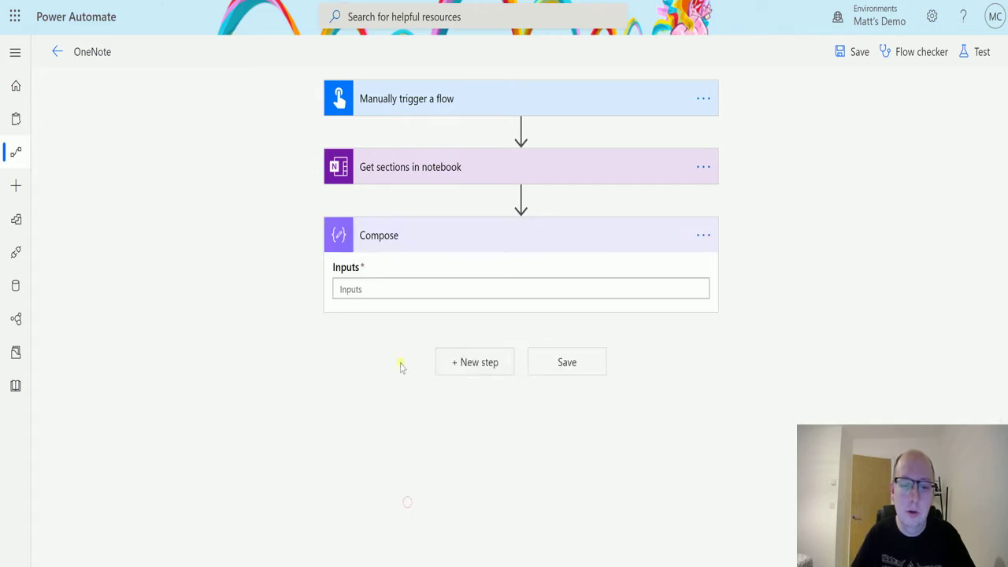
{"action": "left_click", "coordinate": [436, 289]}
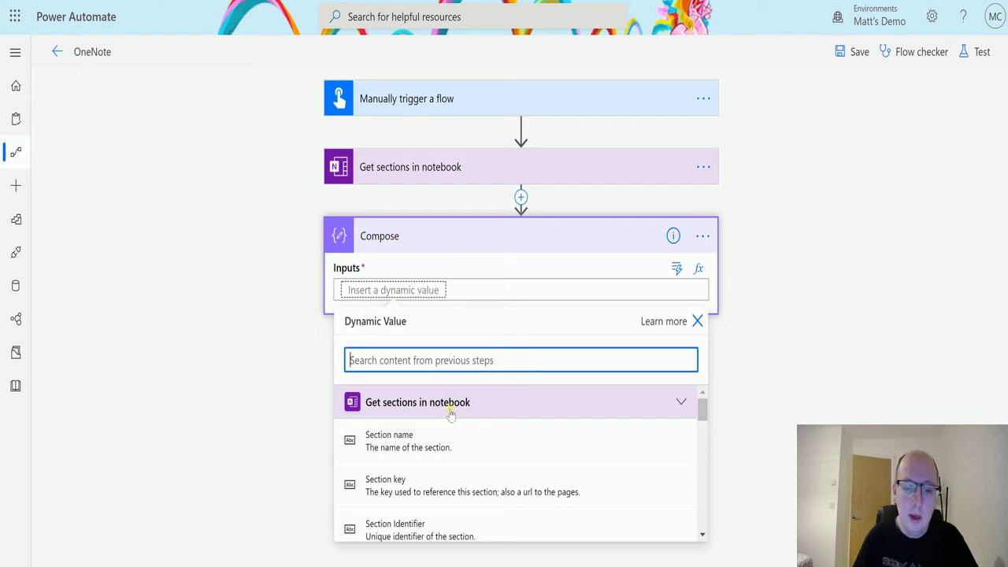
{"action": "left_click", "coordinate": [432, 437]}
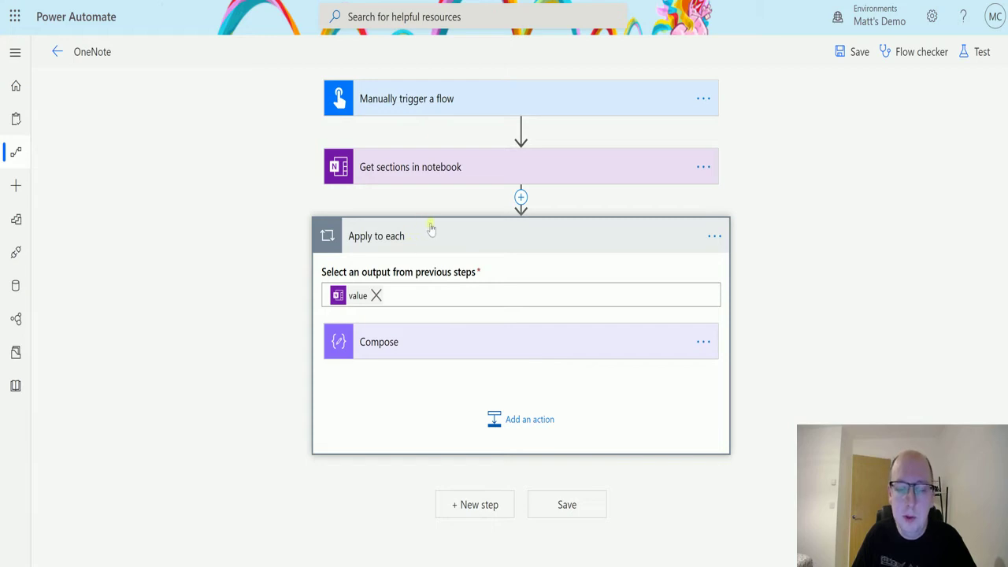
Step: Check the Compose input inside Apply to each, and save and test the flow by performing the trigger action manually
{"action": "left_click", "coordinate": [470, 343]}
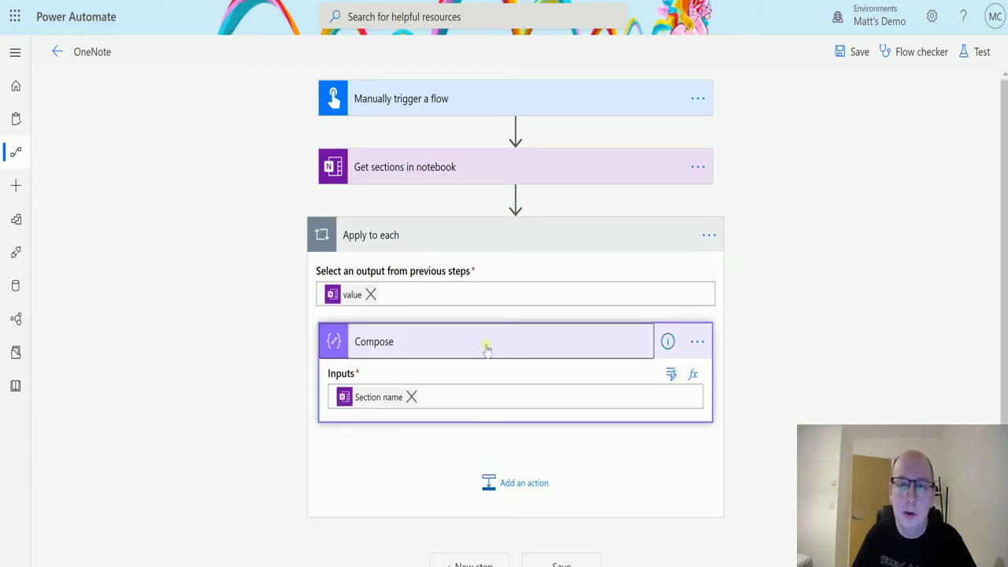
{"action": "left_click", "coordinate": [983, 52]}
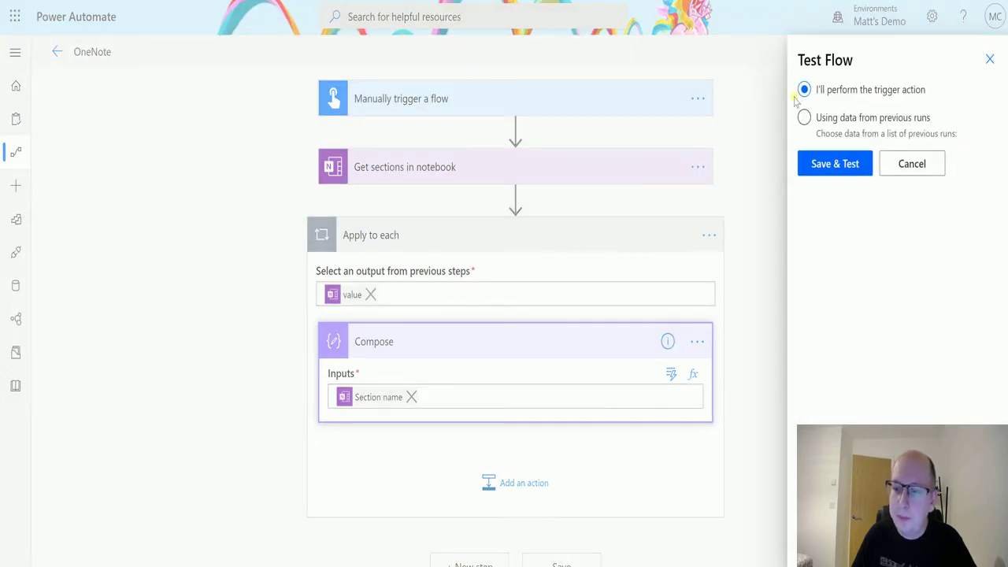
{"action": "left_click", "coordinate": [836, 165]}
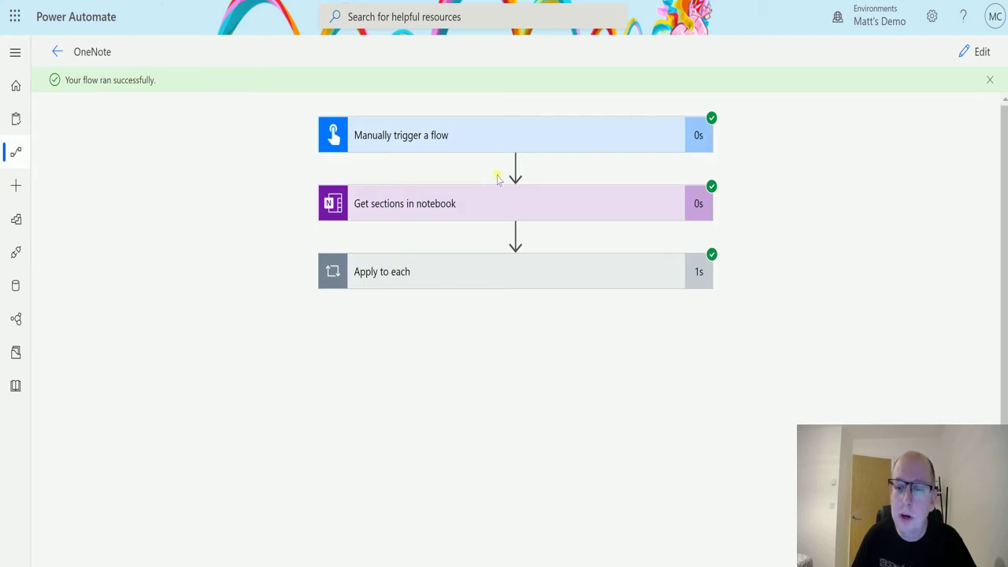
Step: Switch to OneNote and look through Section 2, Flow Section 1 and Section 1 of MCJ Notebook
{"action": "key", "text": "ctrl+Tab"}
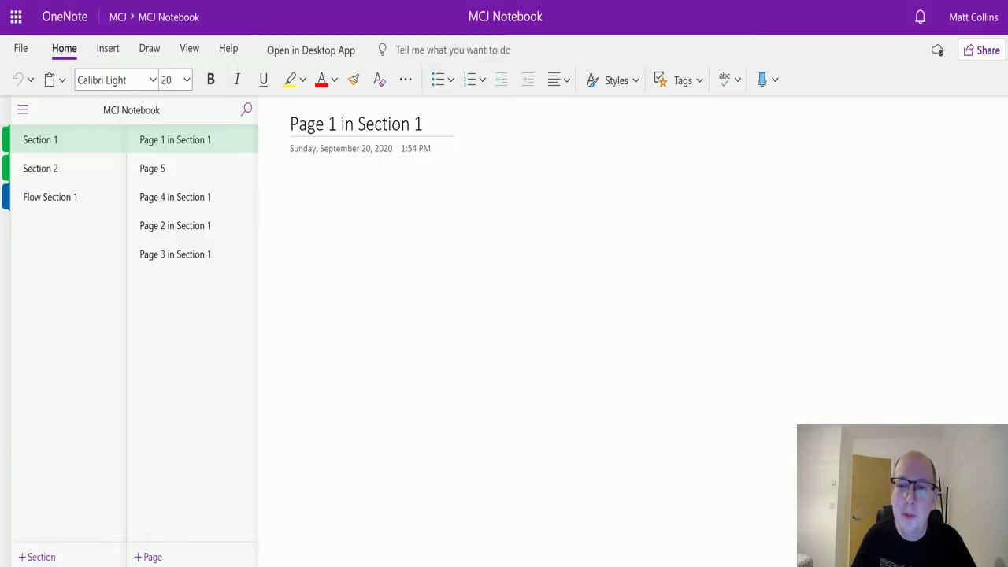
{"action": "left_click", "coordinate": [78, 178]}
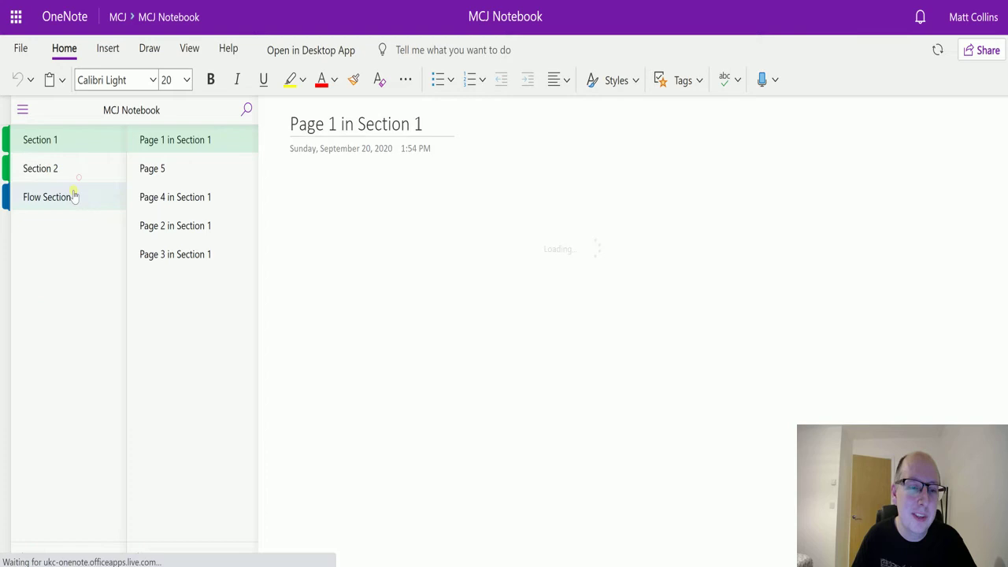
{"action": "left_click", "coordinate": [60, 196]}
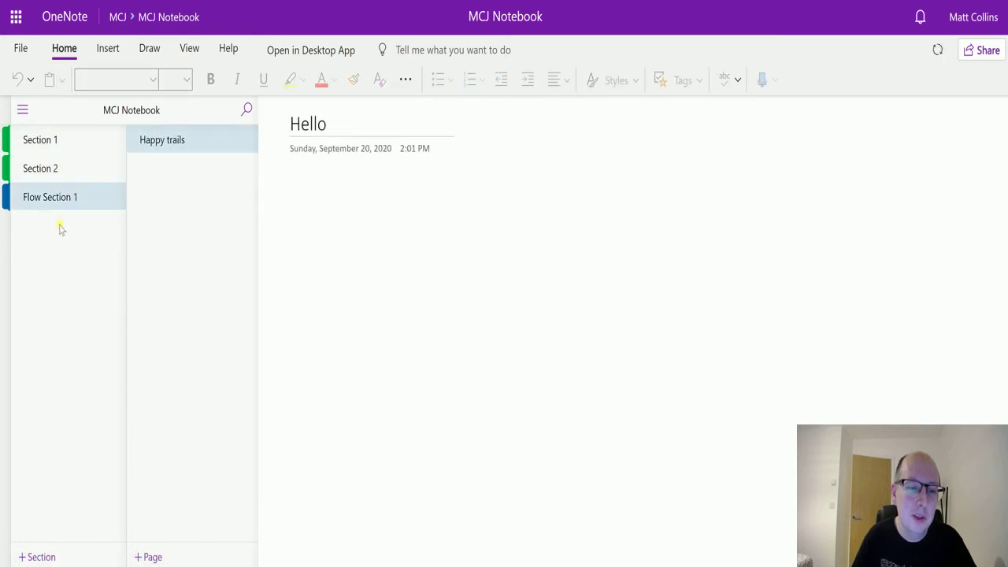
{"action": "left_click", "coordinate": [71, 171]}
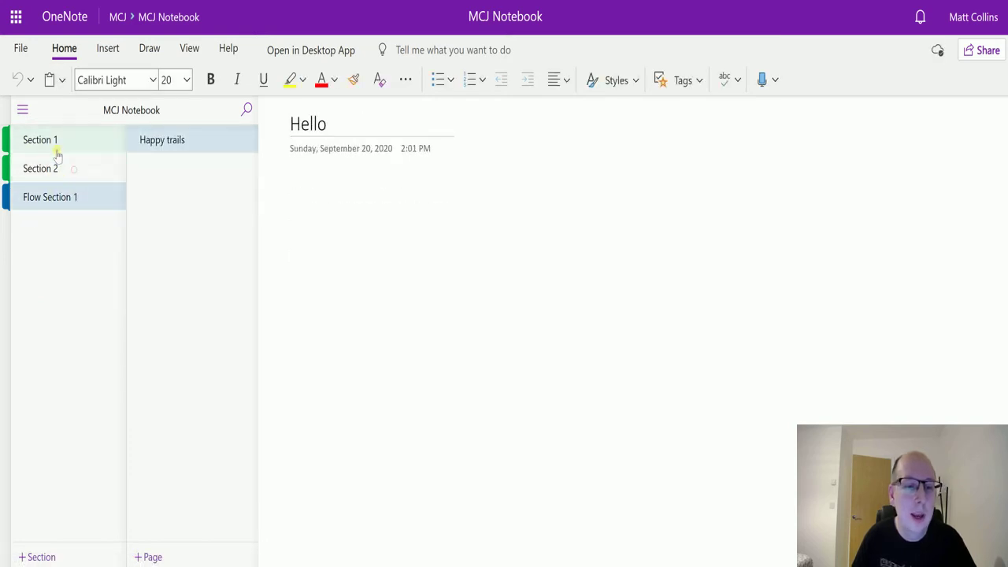
{"action": "left_click", "coordinate": [56, 150]}
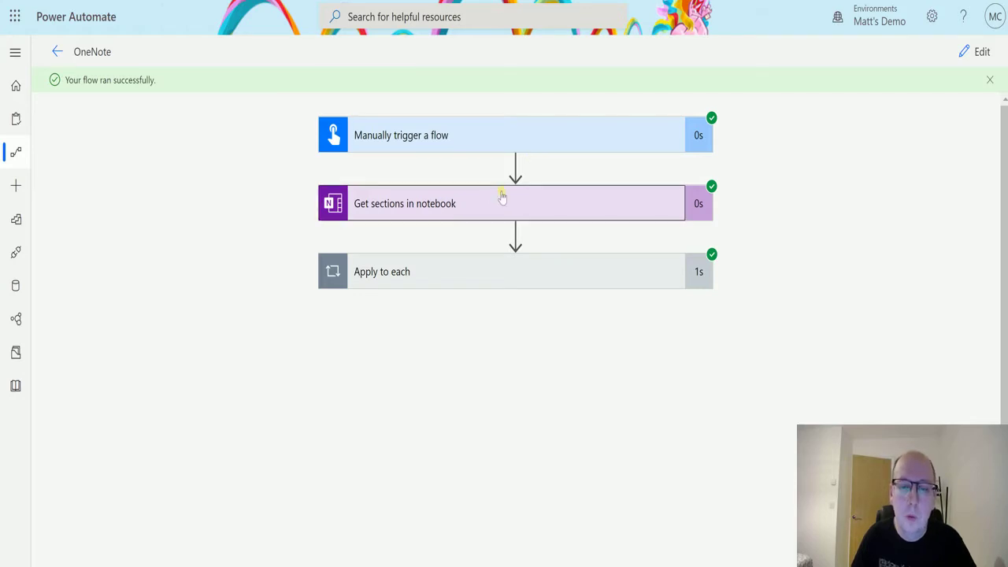
Step: Return to the Power Automate run and show the raw outputs of Get sections in notebook, locating the value array in the body
{"action": "left_click", "coordinate": [501, 198]}
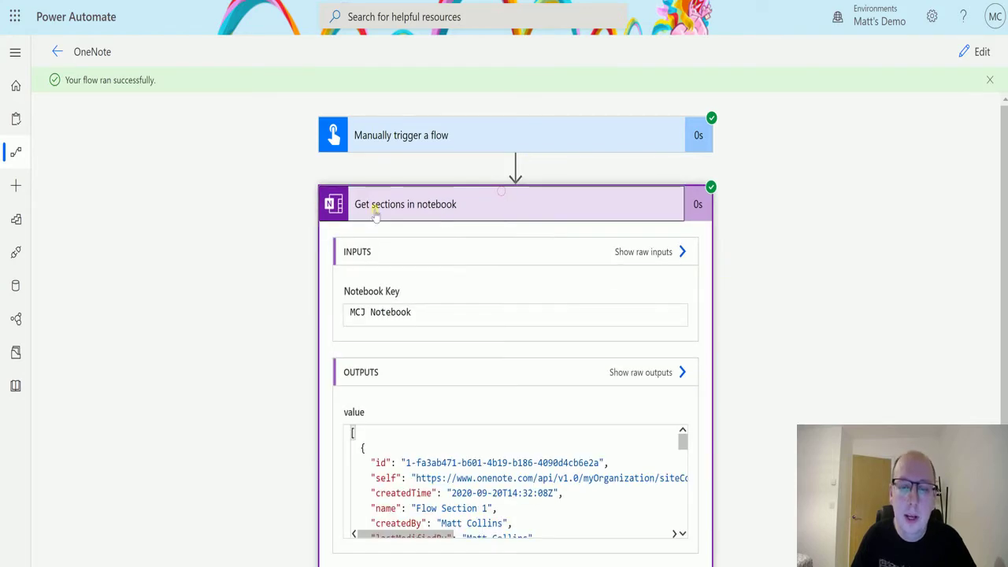
{"action": "left_click", "coordinate": [646, 373]}
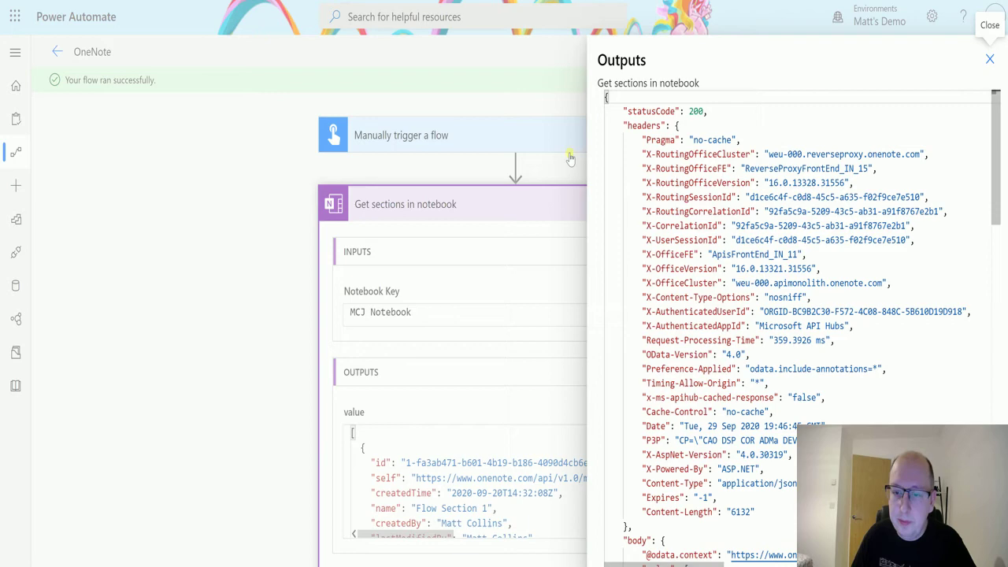
{"action": "scroll", "coordinate": [749, 252], "scroll_direction": "down", "scroll_amount": 10}
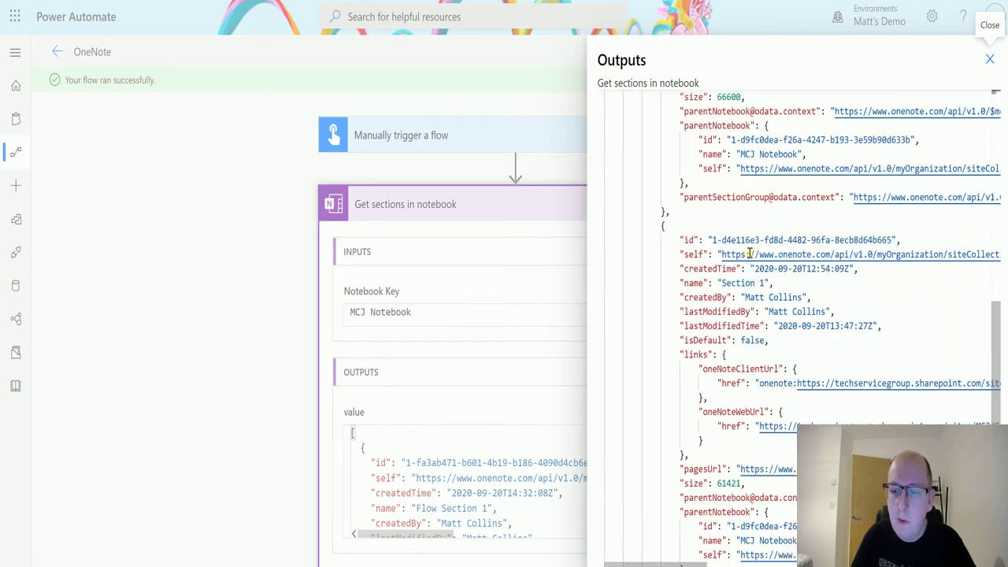
{"action": "scroll", "coordinate": [748, 253], "scroll_direction": "up", "scroll_amount": 8}
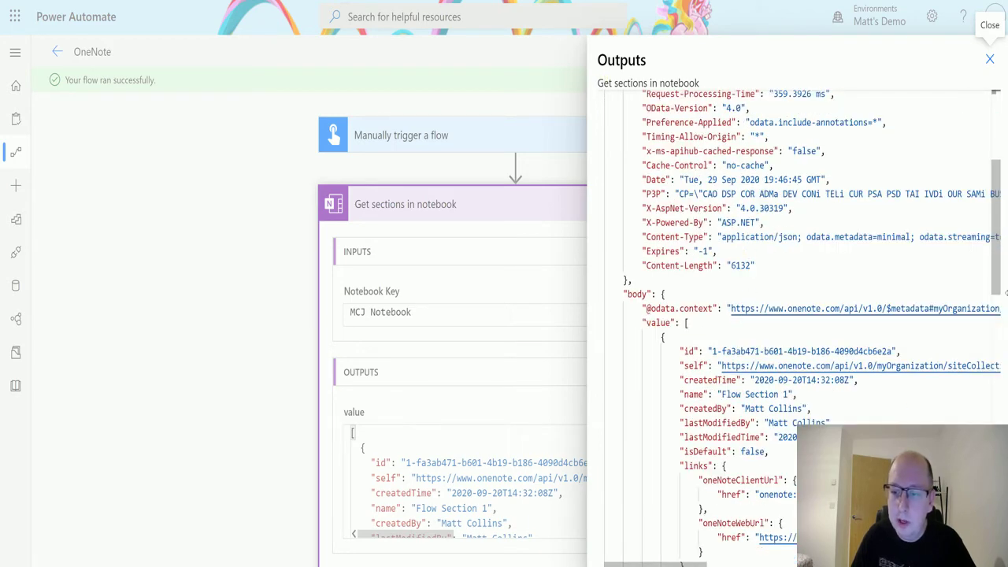
{"action": "scroll", "coordinate": [1004, 268], "scroll_direction": "down", "scroll_amount": 3}
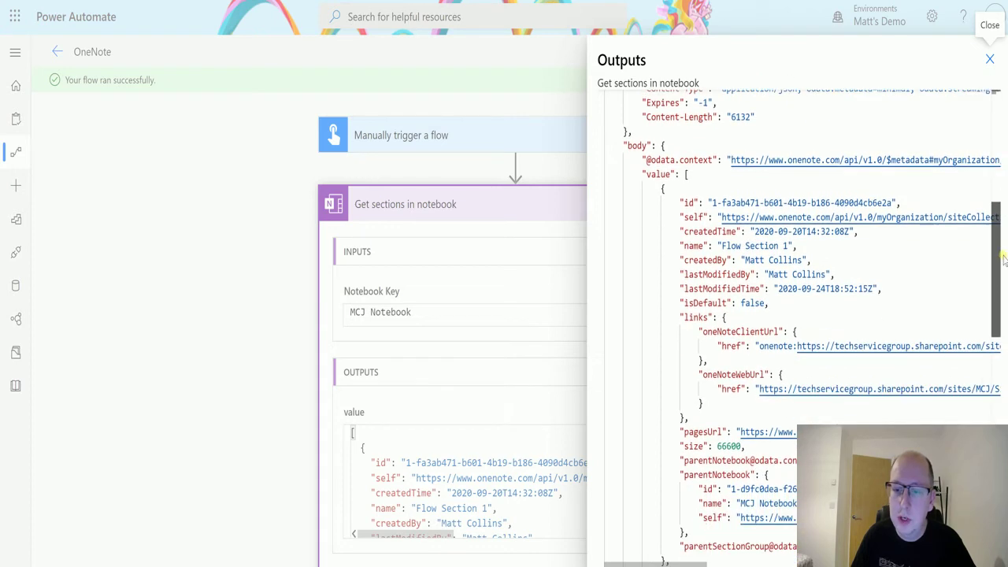
{"action": "scroll", "coordinate": [1004, 260], "scroll_direction": "down", "scroll_amount": 1}
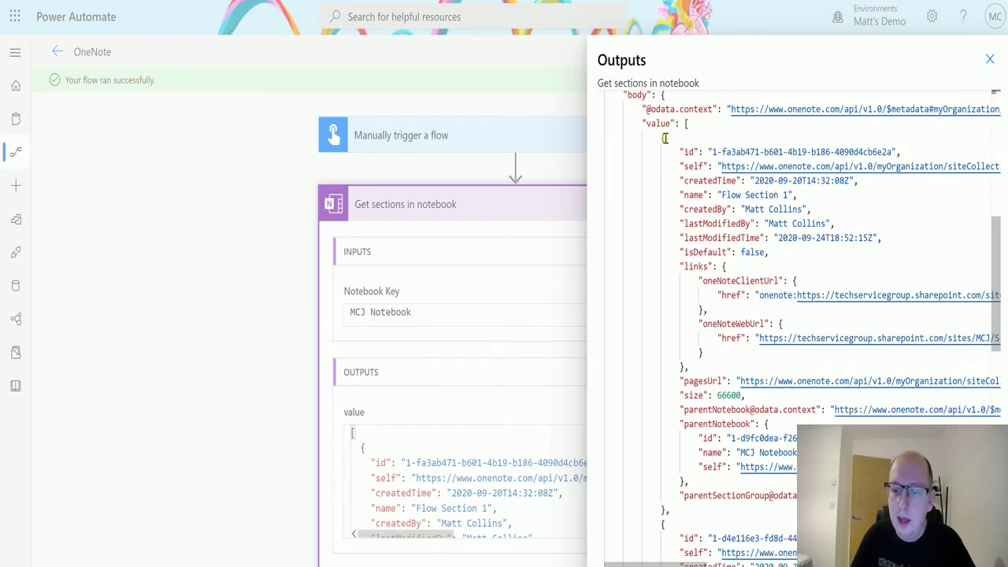
Step: Examine the Flow Section 1 object in the raw outputs, including its name, creation details, links and parent notebook
{"action": "left_click_drag", "start_coordinate": [665, 139], "coordinate": [666, 509]}
{"action": "left_click", "coordinate": [871, 190]}
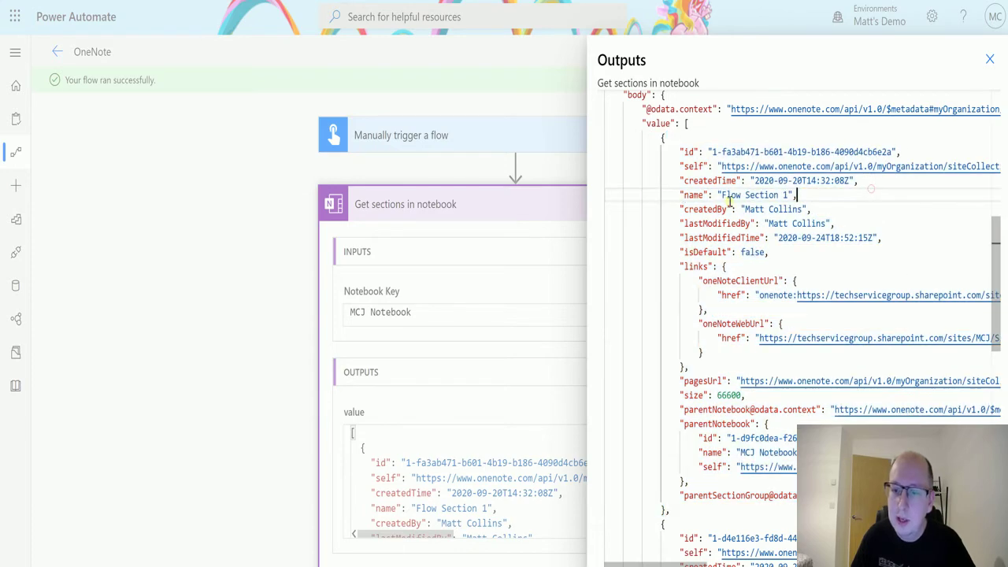
{"action": "scroll", "coordinate": [995, 244], "scroll_direction": "down", "scroll_amount": 1}
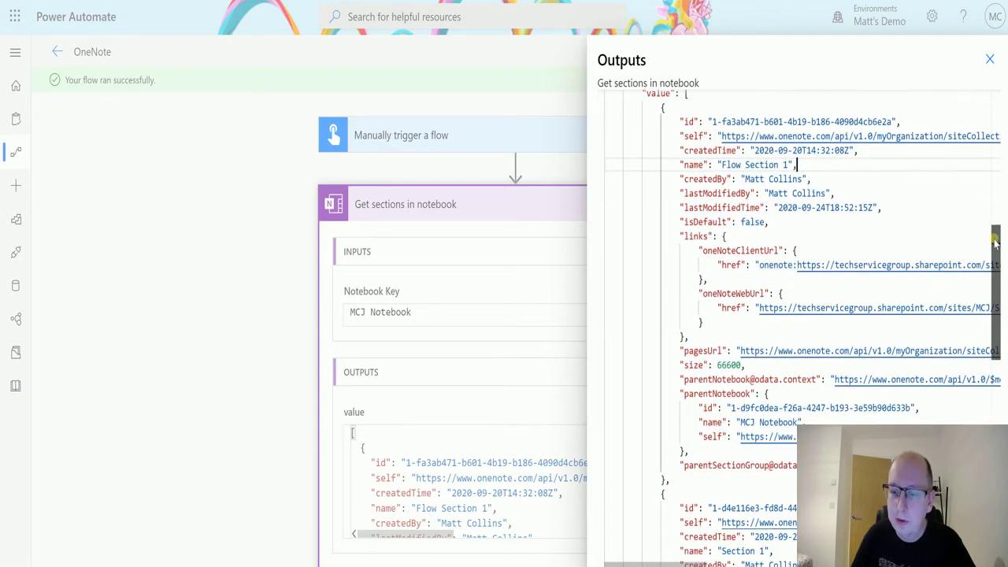
{"action": "mouse_move", "coordinate": [995, 245]}
{"action": "left_mouse_down"}
{"action": "mouse_move", "coordinate": [1005, 418]}
{"action": "mouse_move", "coordinate": [997, 230]}
{"action": "left_mouse_up"}
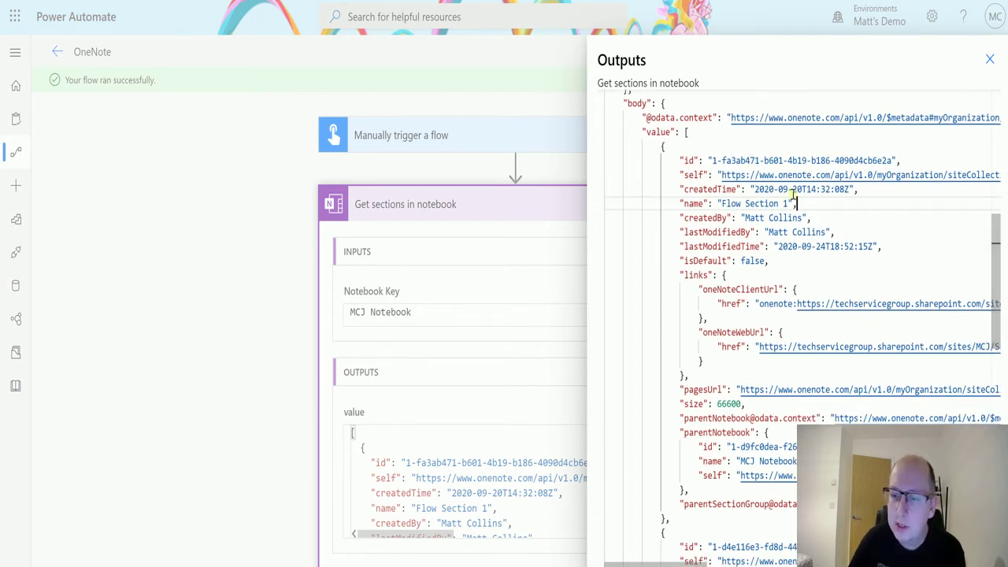
{"action": "left_click_drag", "start_coordinate": [994, 230], "coordinate": [999, 291]}
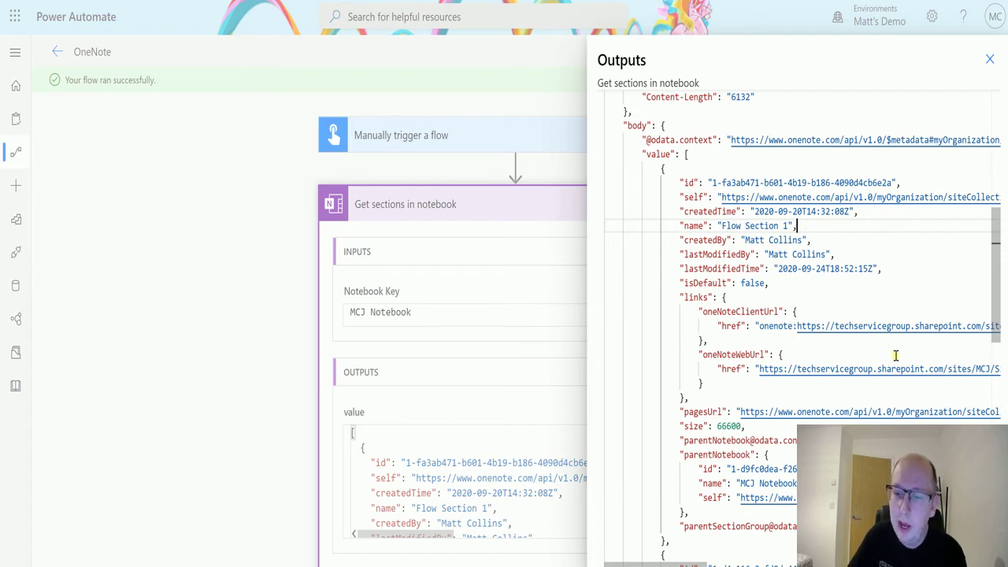
Step: Review the Section 1 and Section 2 entries in the raw outputs and close the outputs view
{"action": "scroll", "coordinate": [895, 356], "scroll_direction": "down", "scroll_amount": 3}
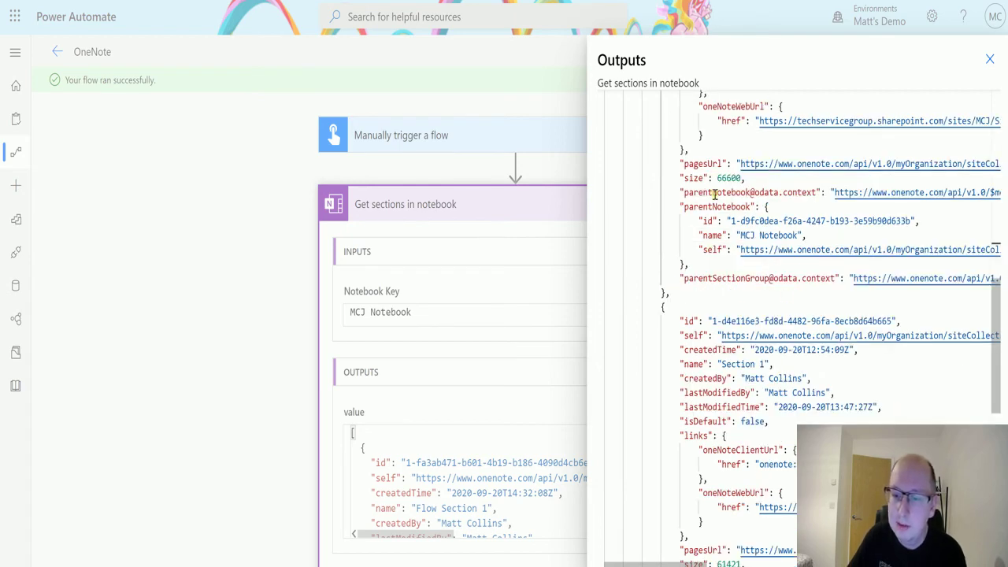
{"action": "scroll", "coordinate": [798, 181], "scroll_direction": "down", "scroll_amount": 3}
{"action": "scroll", "coordinate": [798, 182], "scroll_direction": "down", "scroll_amount": 3}
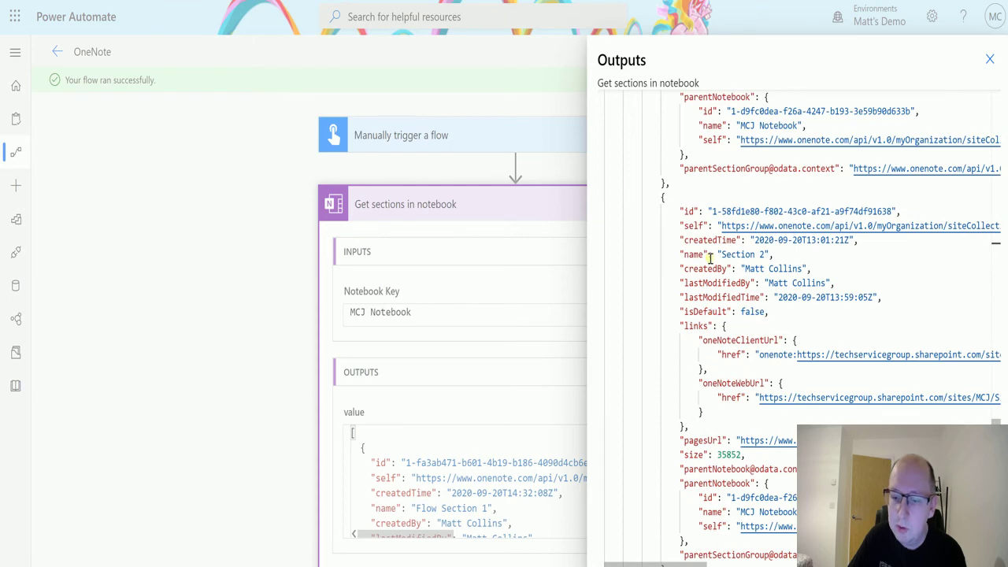
{"action": "scroll", "coordinate": [798, 181], "scroll_direction": "down", "scroll_amount": 1}
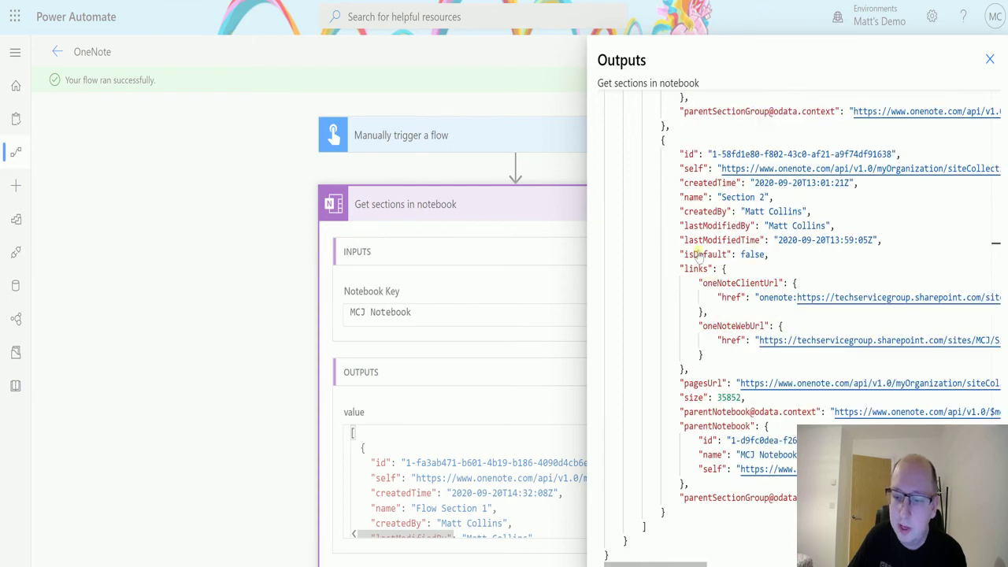
{"action": "left_click", "coordinate": [990, 59]}
Step: Expand Apply to each and its Compose action in the run, and check the Compose output for iterations 1 through 3
{"action": "scroll", "coordinate": [551, 163], "scroll_direction": "down", "scroll_amount": 2}
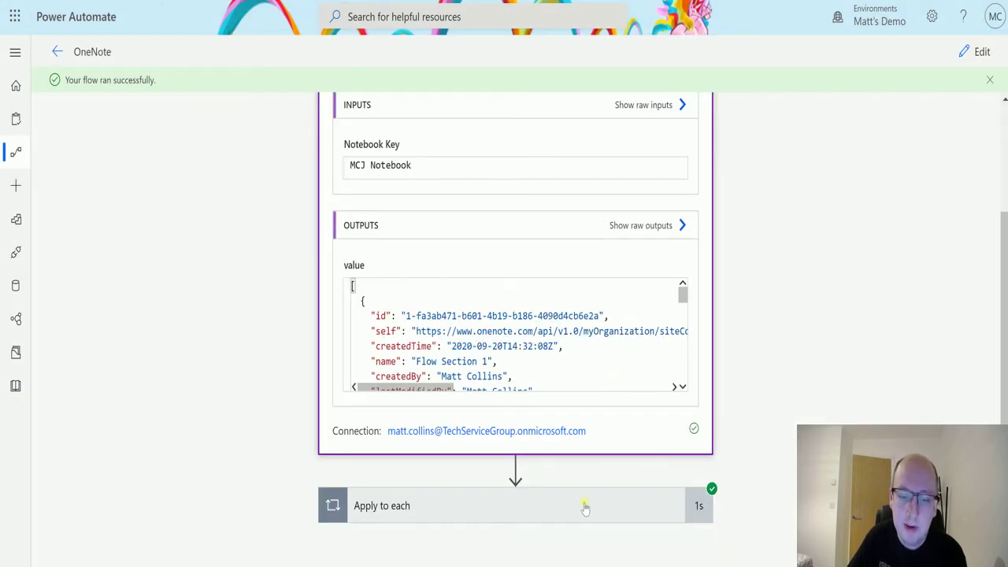
{"action": "left_click", "coordinate": [635, 481]}
{"action": "scroll", "coordinate": [562, 412], "scroll_direction": "down", "scroll_amount": 1}
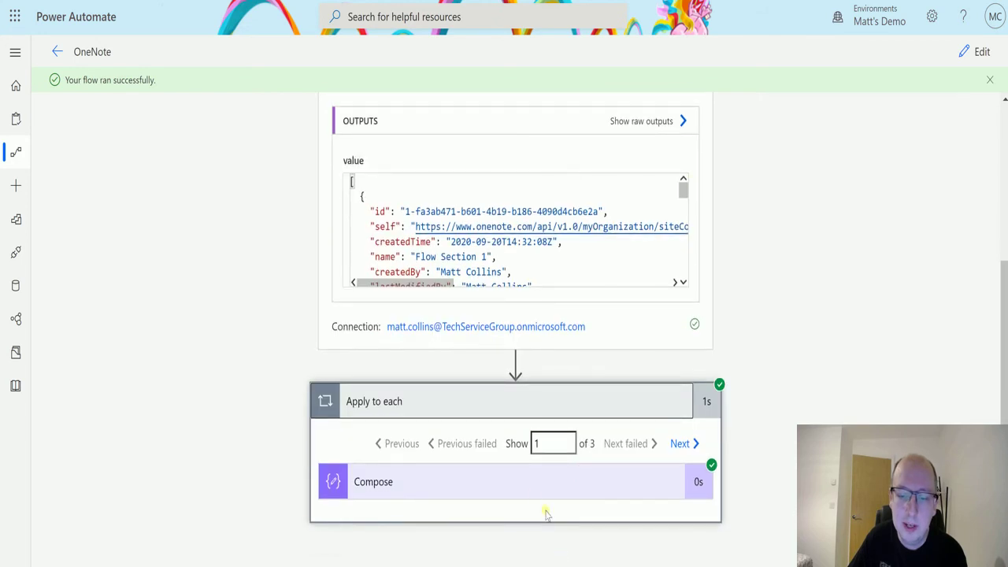
{"action": "left_click", "coordinate": [541, 480]}
{"action": "scroll", "coordinate": [788, 221], "scroll_direction": "down", "scroll_amount": 3}
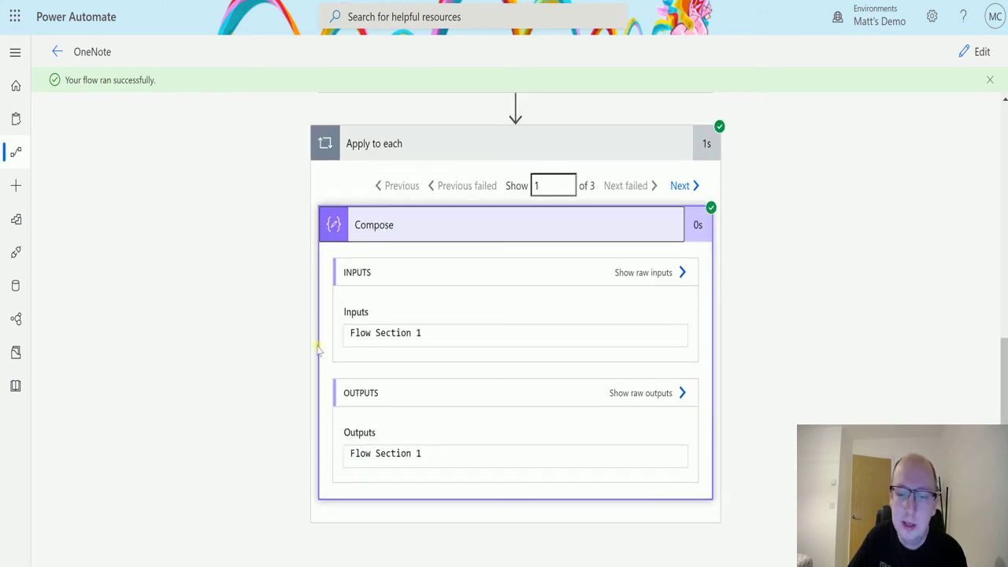
{"action": "left_click", "coordinate": [681, 188]}
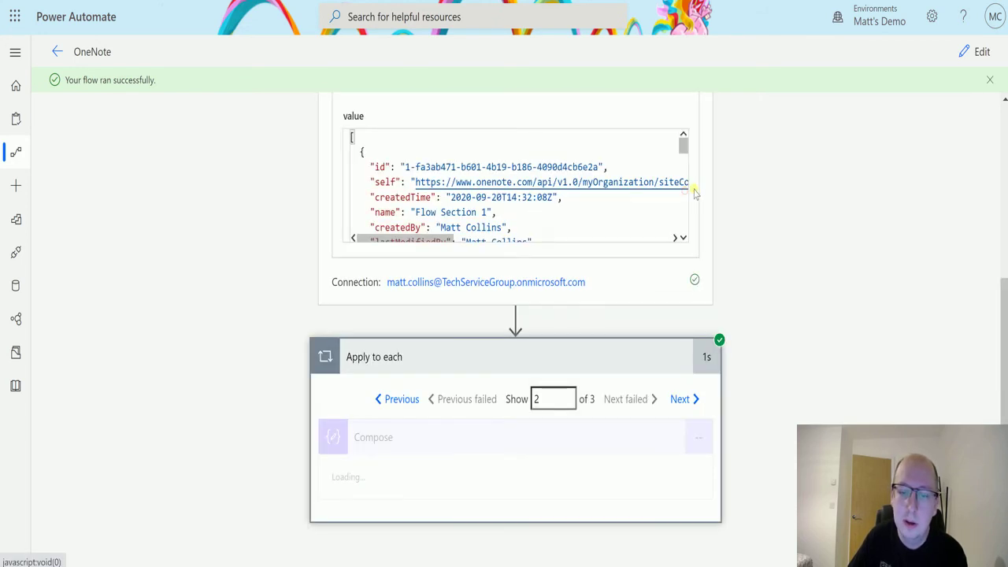
{"action": "left_click", "coordinate": [680, 187]}
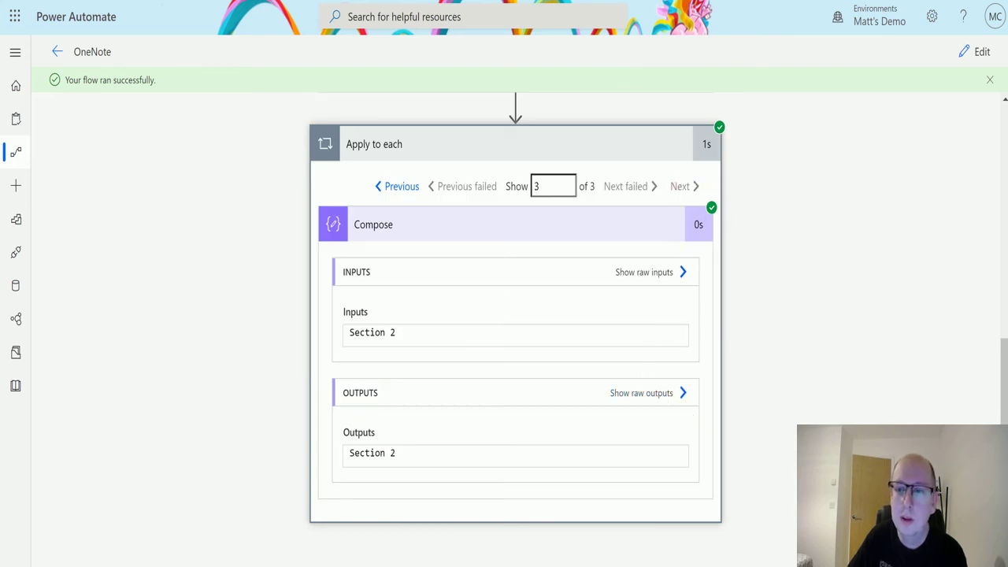
Step: Switch to OneNote to compare the section list of MCJ Notebook, and return to Get sections in notebook in the Power Automate run
{"action": "key", "text": "ctrl+Tab"}
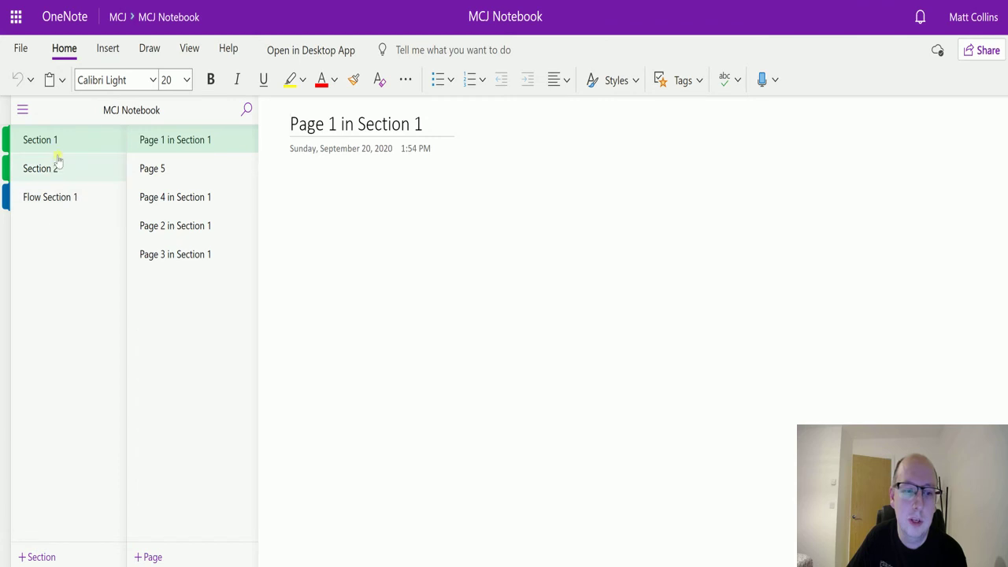
{"action": "key", "text": "ctrl+shift+Tab"}
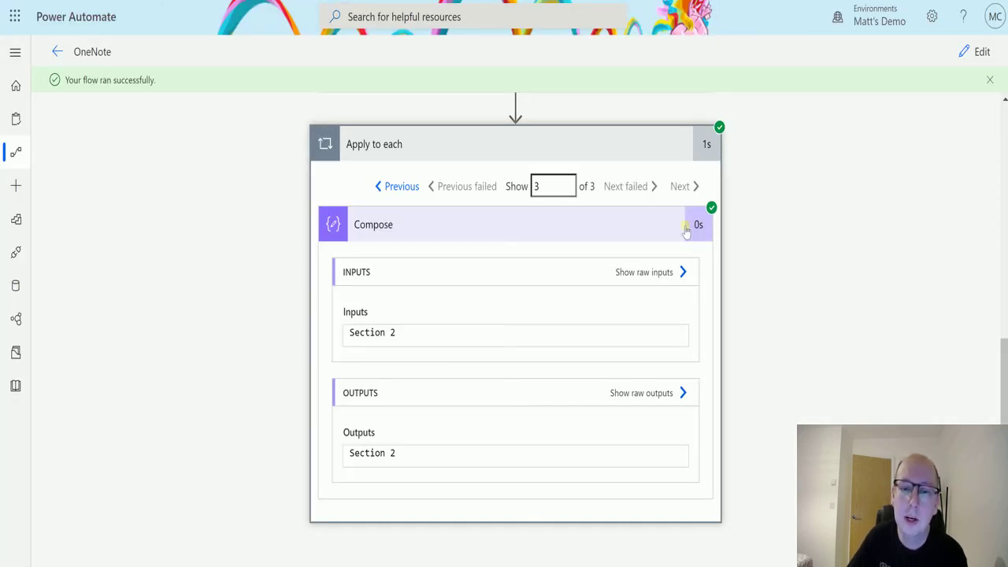
{"action": "scroll", "coordinate": [685, 232], "scroll_direction": "up", "scroll_amount": 4}
{"action": "scroll", "coordinate": [755, 340], "scroll_direction": "up", "scroll_amount": 2}
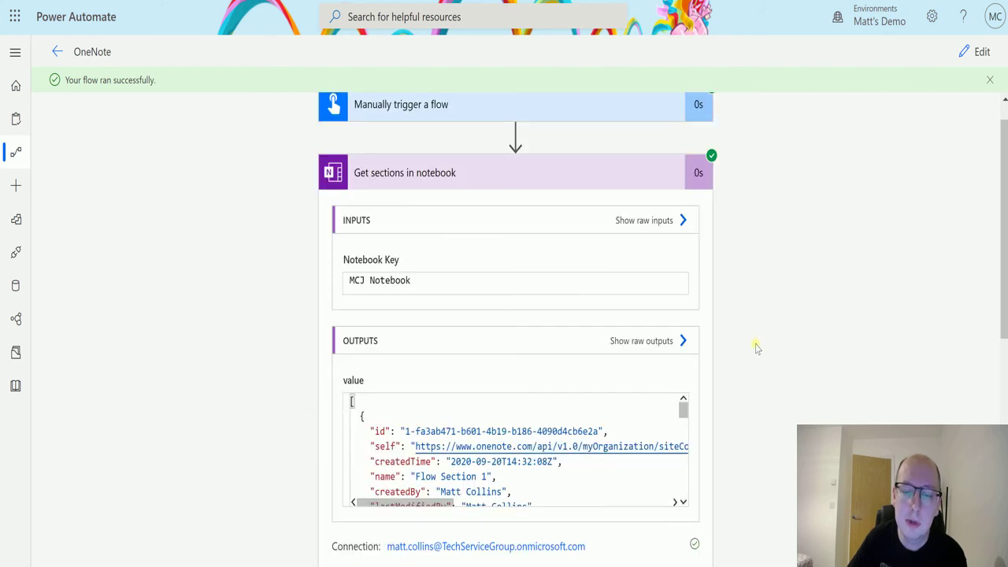